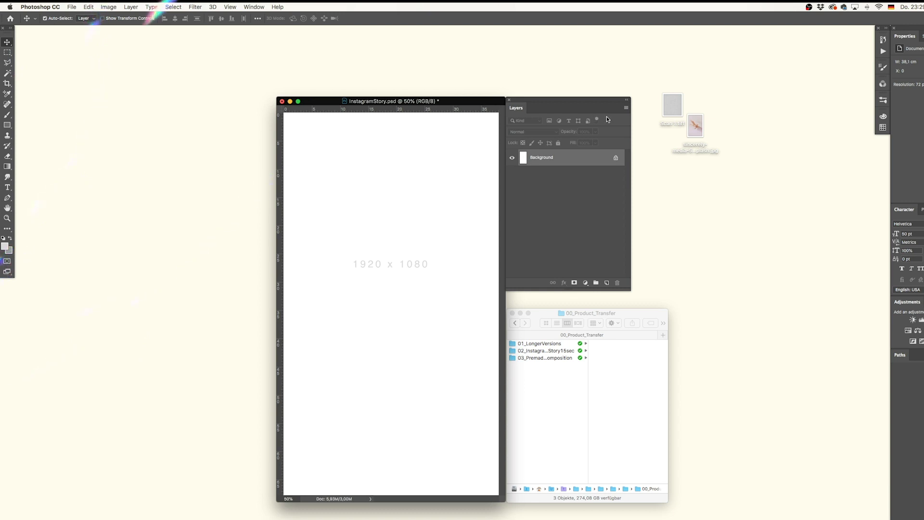
Browse the 01_LongerVersions folder, previewing Light 02.mov through Light 05.mov.
left_click_drag(613, 312, 613, 302)
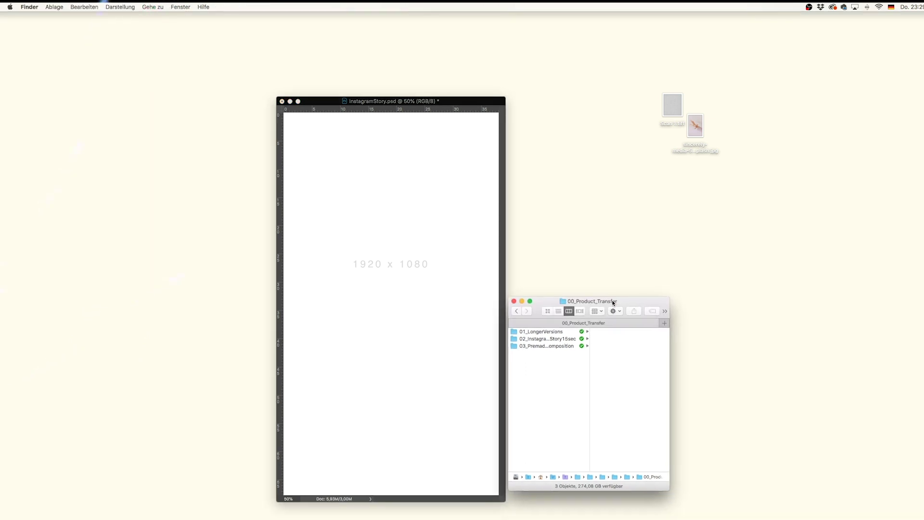
left_click(552, 332)
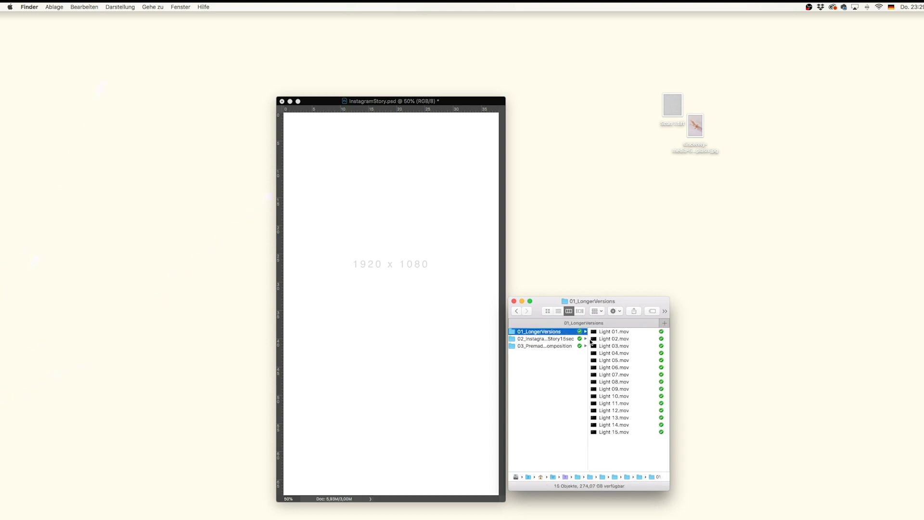
left_click(597, 338)
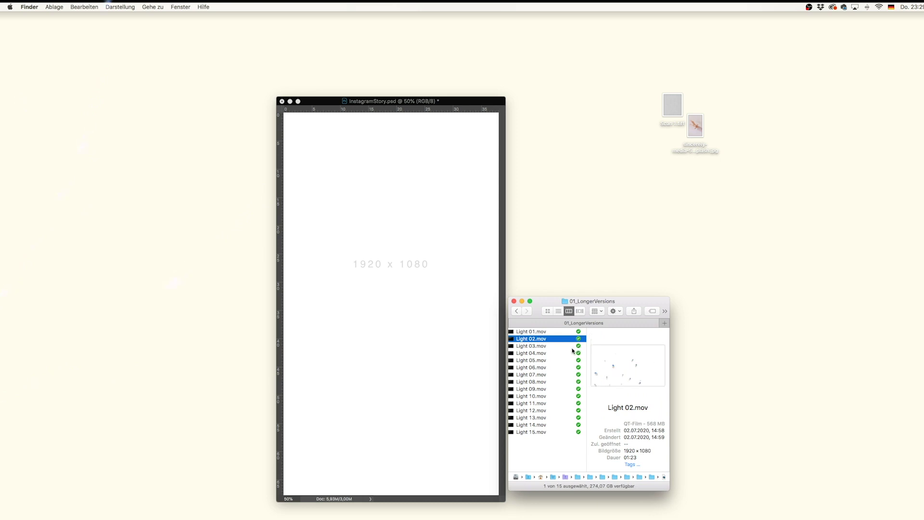
left_click(579, 347)
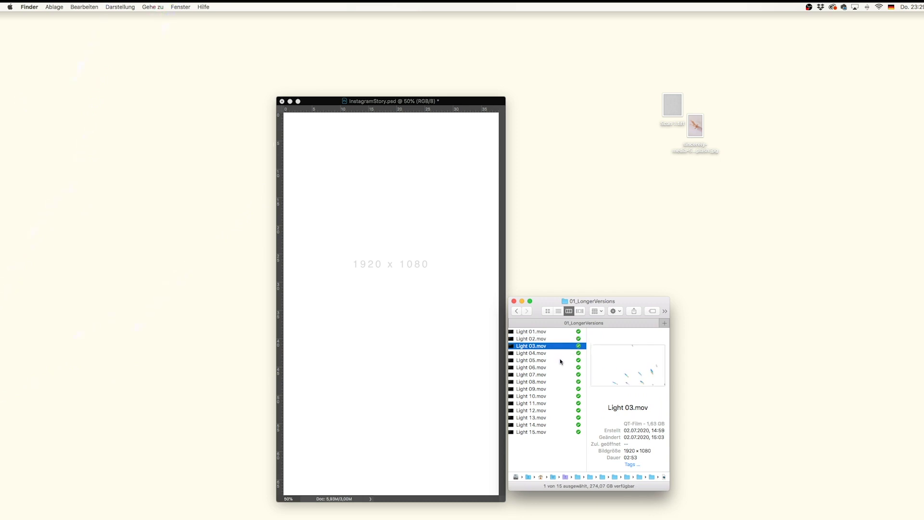
key("Down")
key("Down")
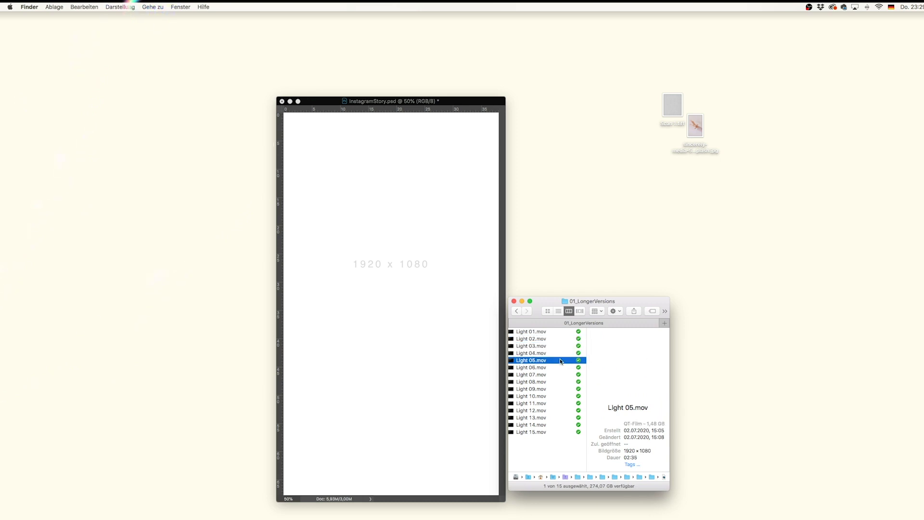
key("Down")
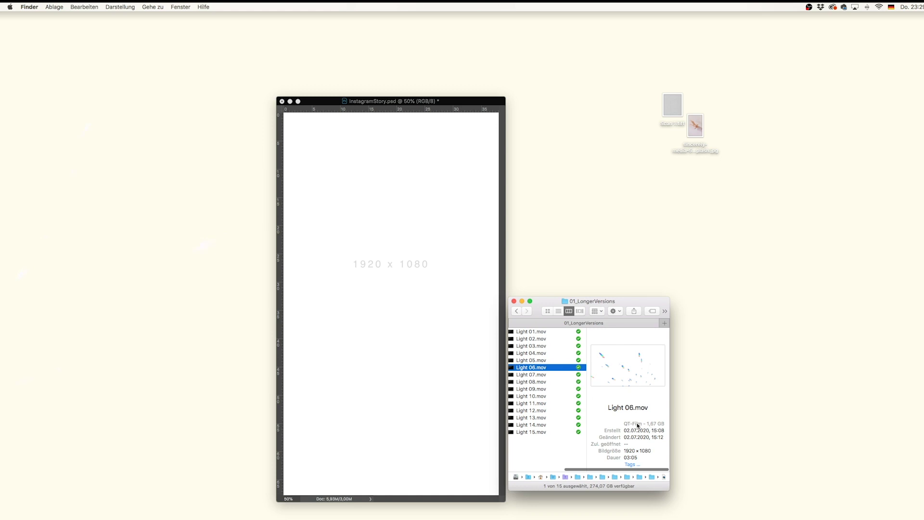
Move to the 02_InstagramStory15sec folder so its Light 01–15 clips are listed.
scroll(631, 421, "left", 3)
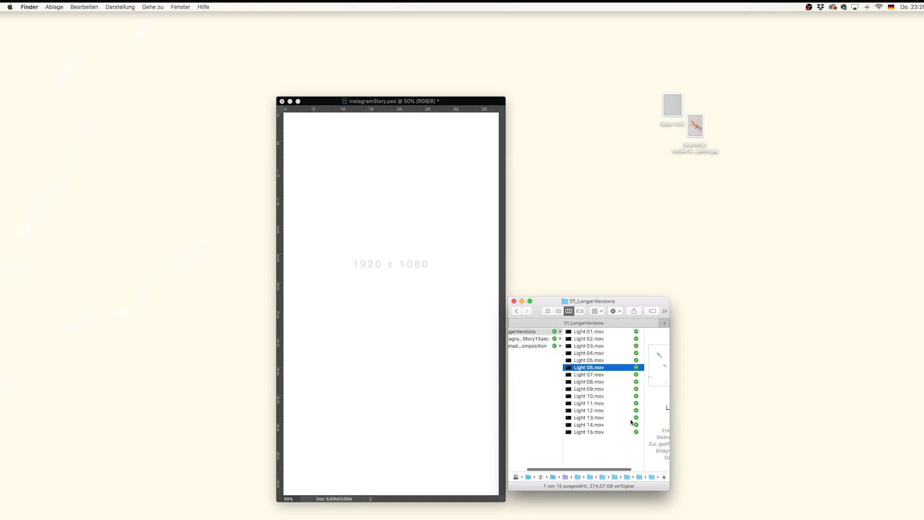
scroll(632, 421, "right", 2)
scroll(631, 422, "right", 1)
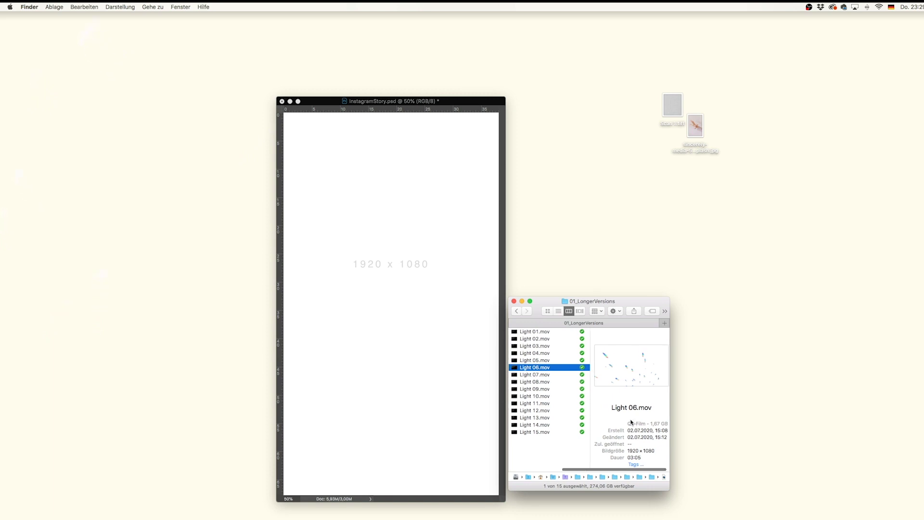
scroll(632, 422, "left", 4)
key("Left")
key("Down")
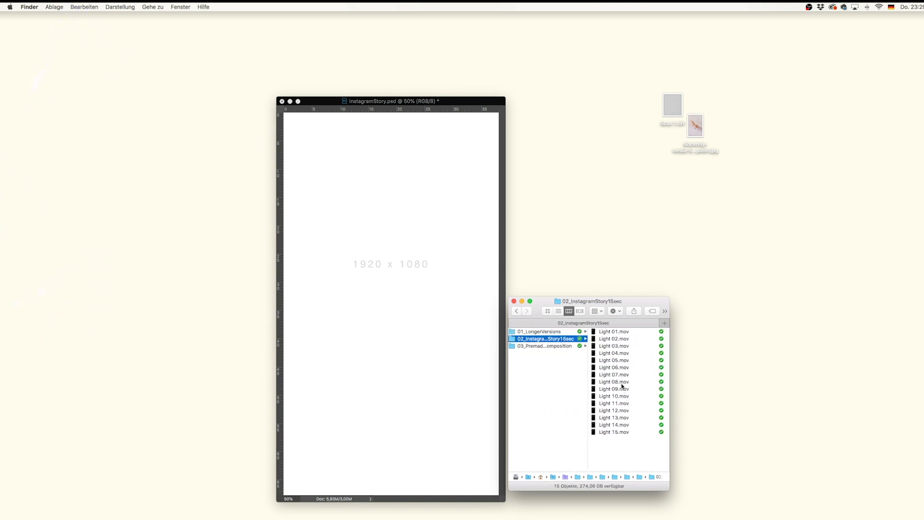
Preview Light 01.mov and Light 02.mov, confirming they are 1080 × 1920 portrait clips.
key("Right")
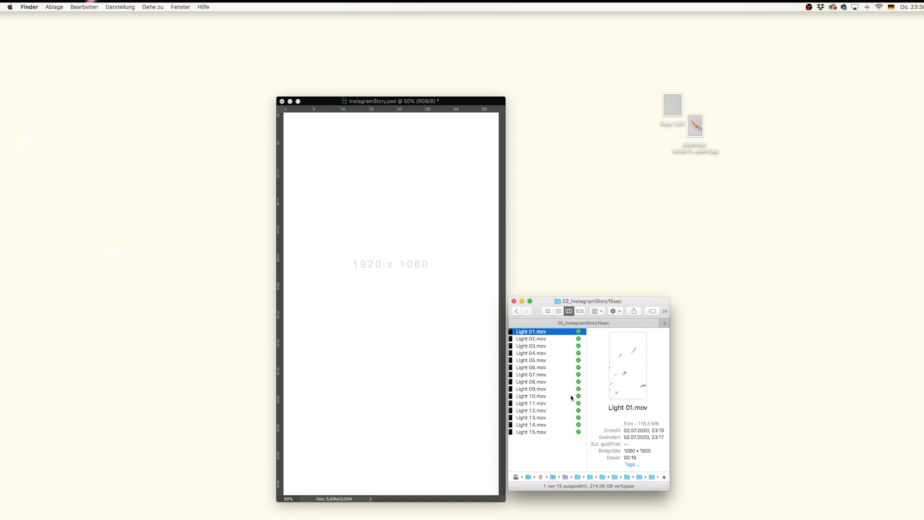
scroll(565, 396, "left", 3)
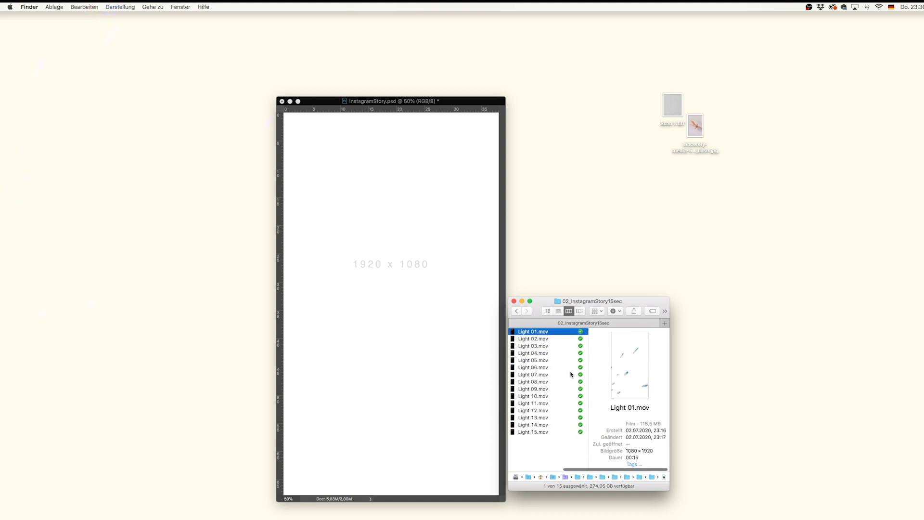
key("Down")
scroll(564, 378, "left", 5)
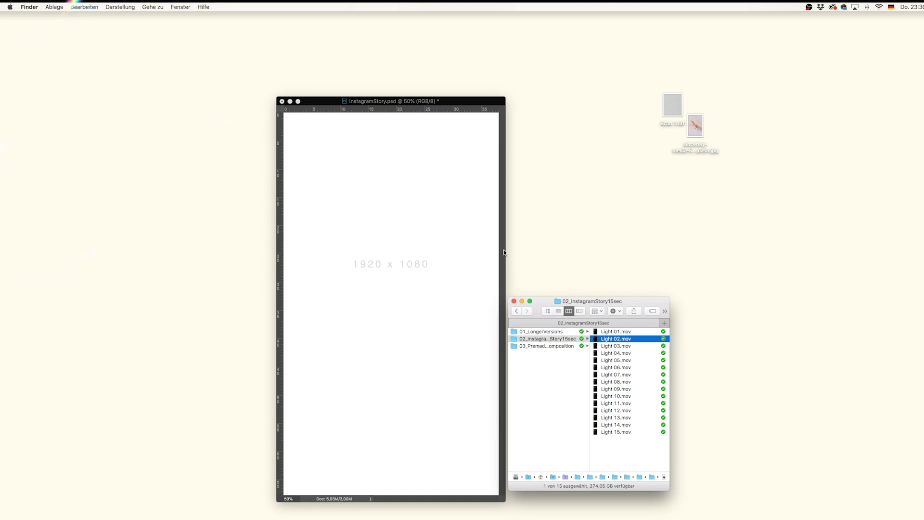
Place the sincerely-media hand photo, scaled to about 40% and positioned to fill the story frame.
left_click(400, 103)
left_click_drag(695, 127, 348, 266)
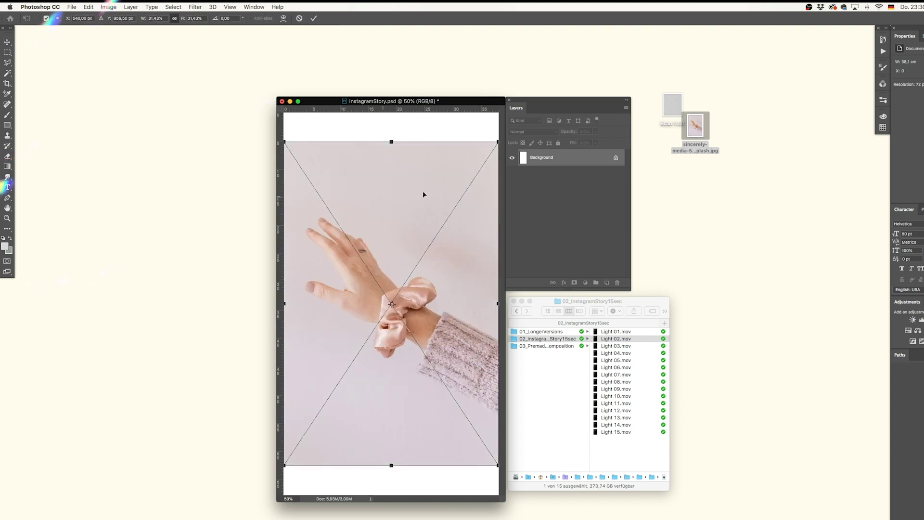
left_click_drag(499, 144, 532, 83)
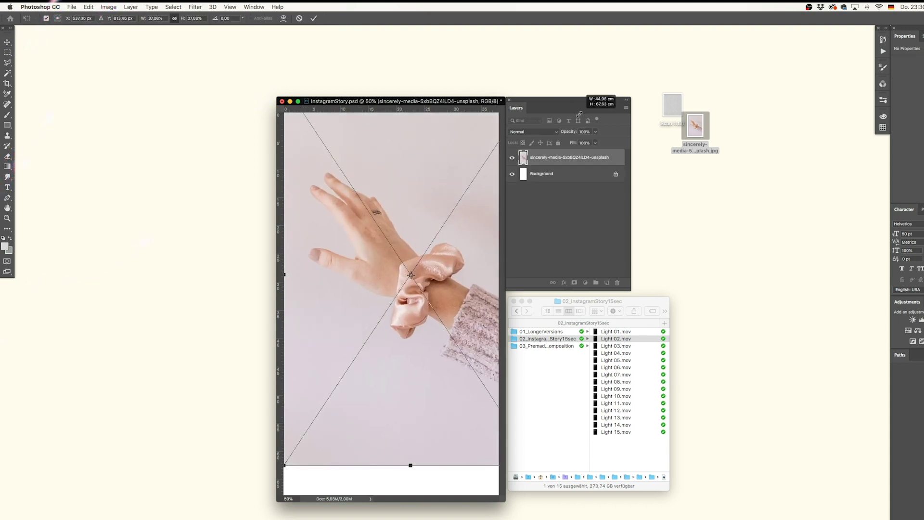
left_click_drag(388, 212, 373, 256)
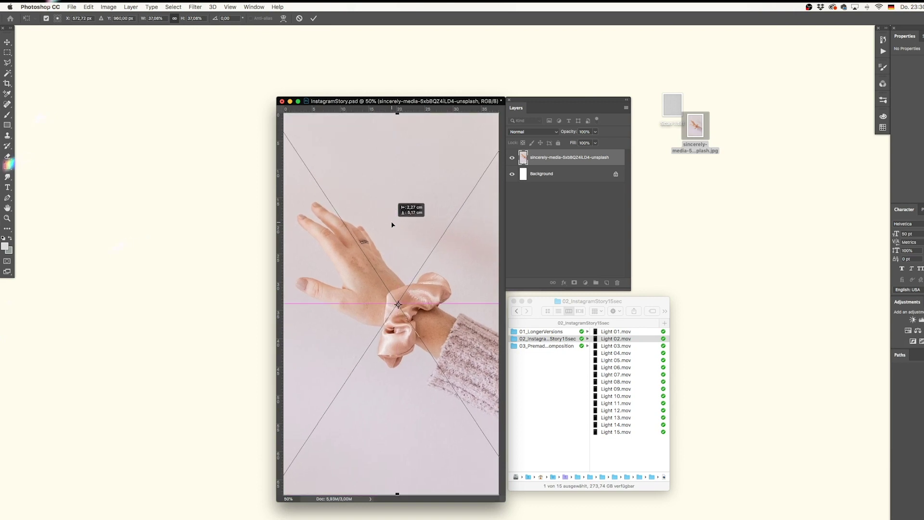
left_click_drag(383, 210, 439, 249)
left_click_drag(319, 146, 303, 121)
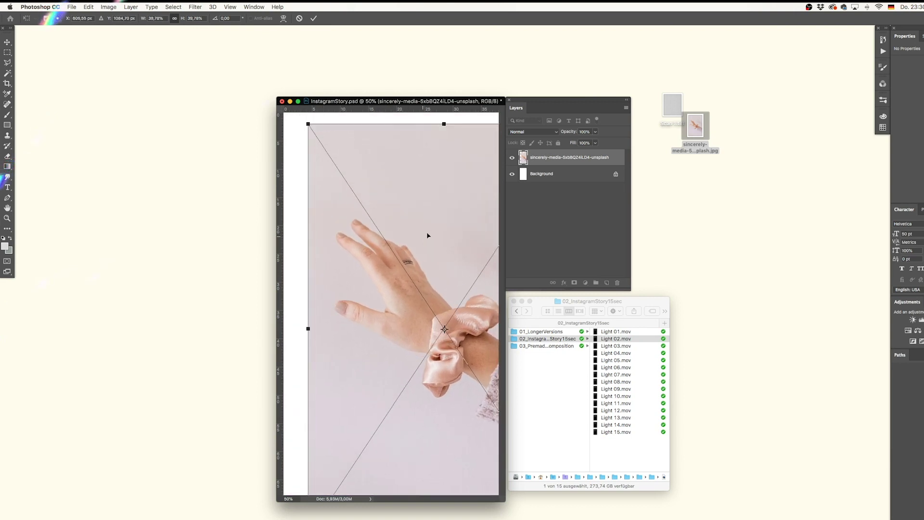
left_click_drag(427, 235, 392, 218)
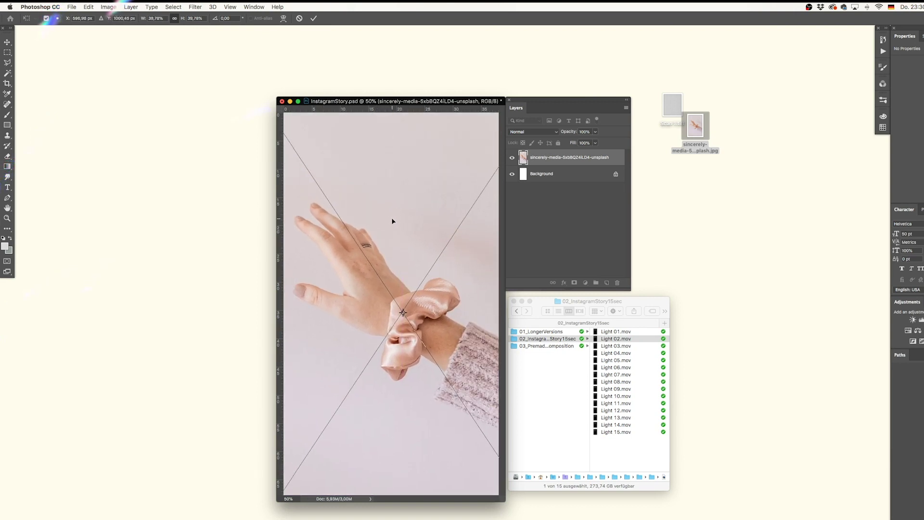
key("Return")
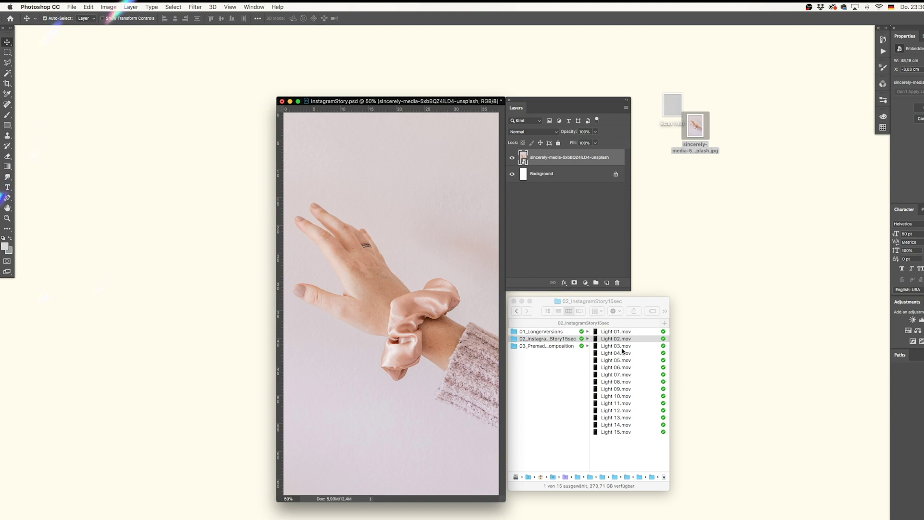
Place Light 07.mov on the canvas as a new layer above the hand photo.
left_click(629, 377)
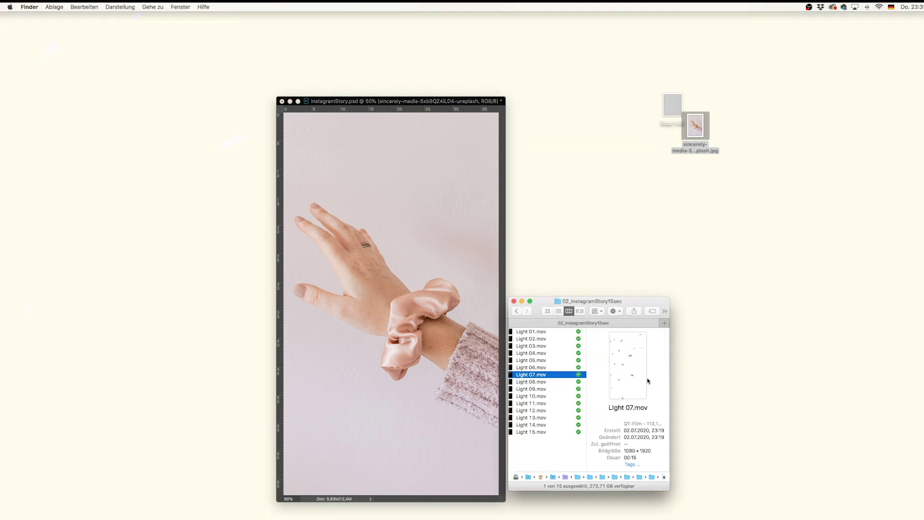
left_click_drag(563, 378, 337, 233)
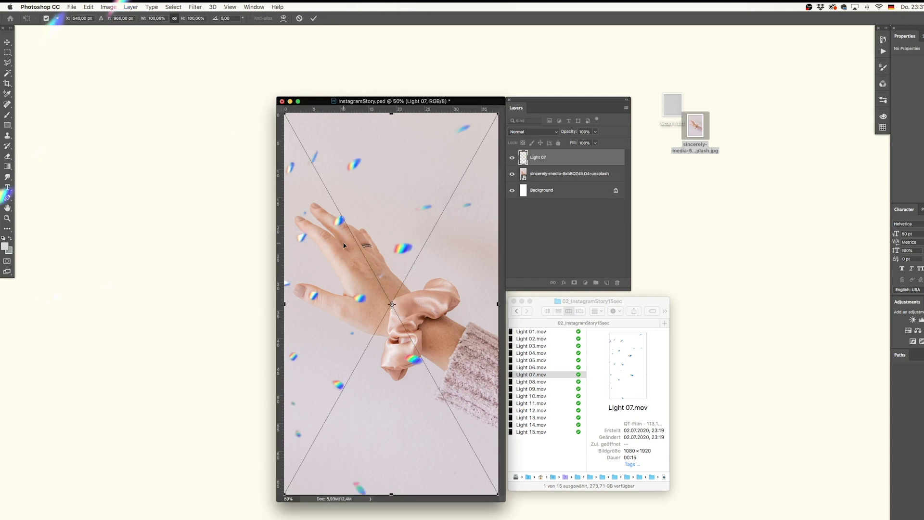
key("Return")
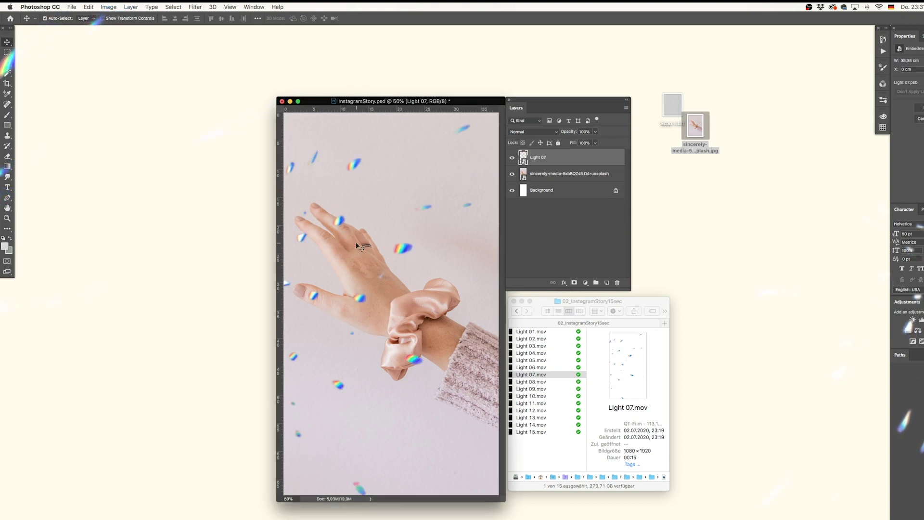
left_click(250, 7)
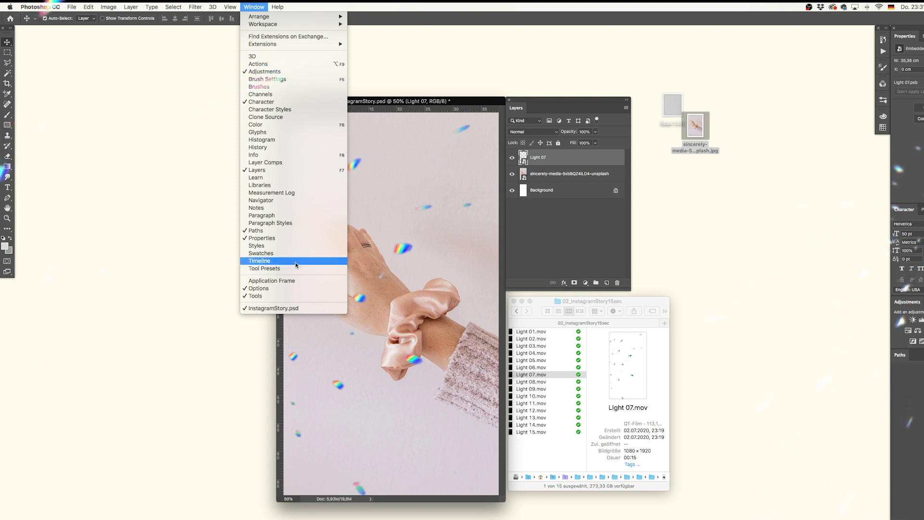
Show the Timeline panel beside the document and create a video timeline from the layers.
left_click(260, 261)
left_click_drag(171, 319, 210, 98)
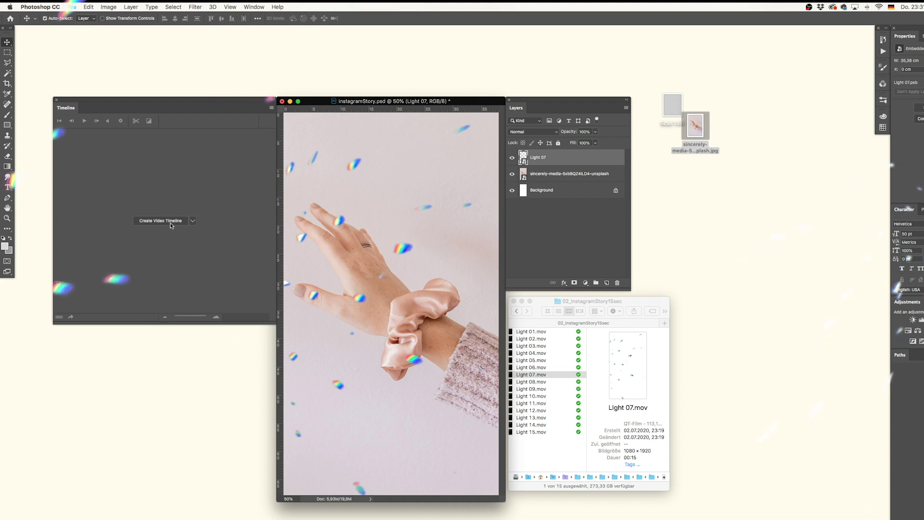
left_click(193, 221)
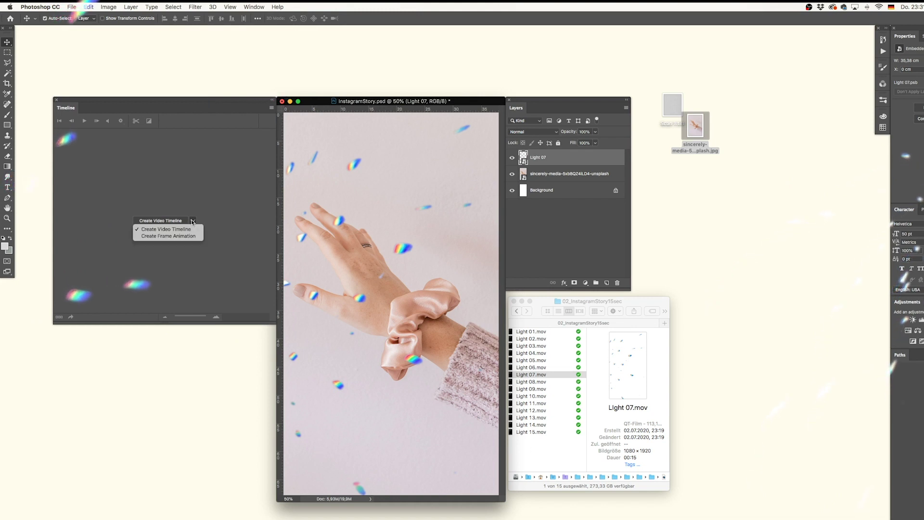
left_click(166, 229)
left_click(171, 220)
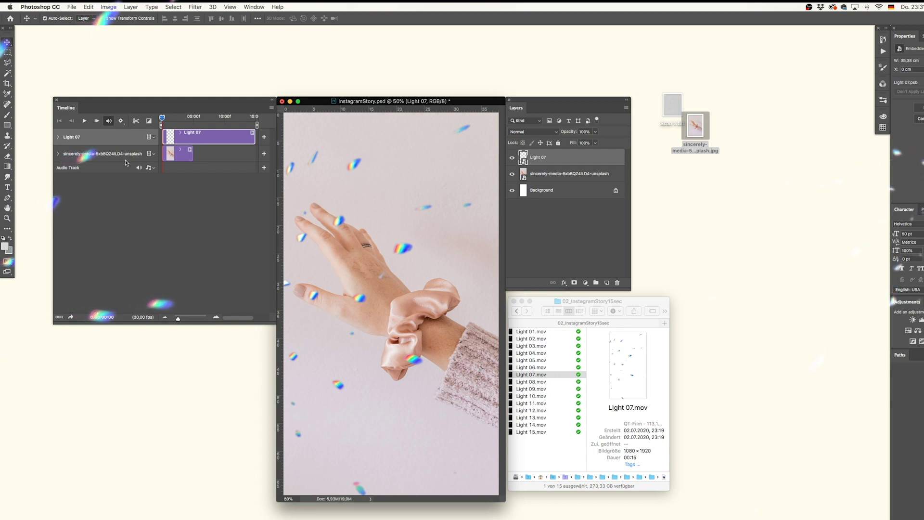
left_click(182, 153)
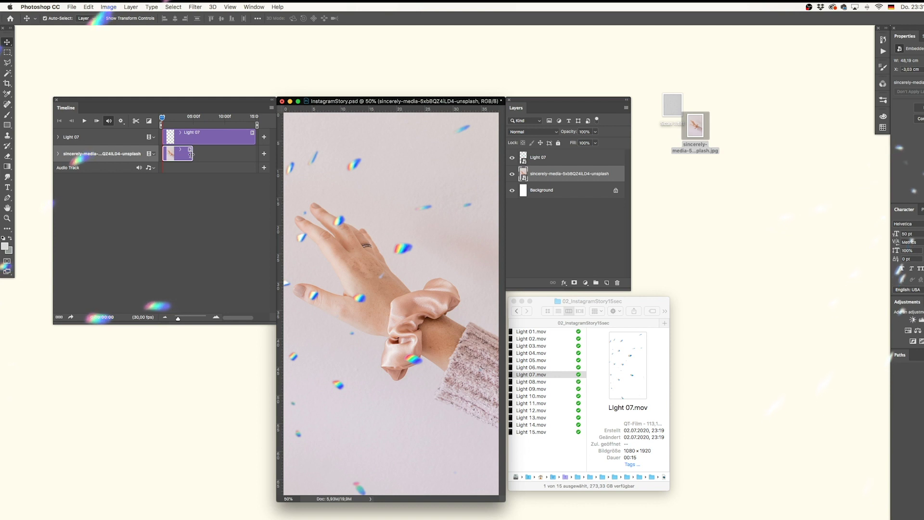
Extend the hand-photo clip to 15 seconds and scrub to about six seconds to check.
left_click_drag(191, 153, 251, 153)
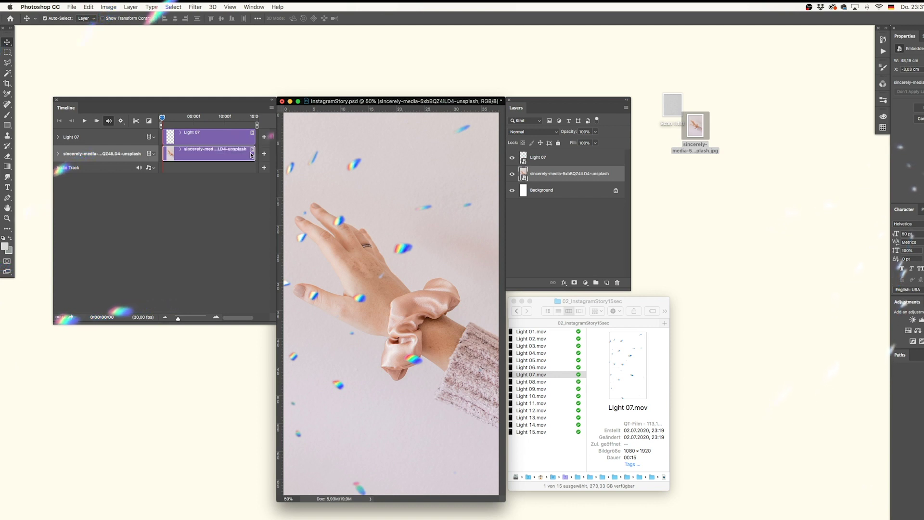
mouse_move(169, 120)
left_mouse_down()
mouse_move(200, 118)
mouse_move(161, 117)
left_mouse_up()
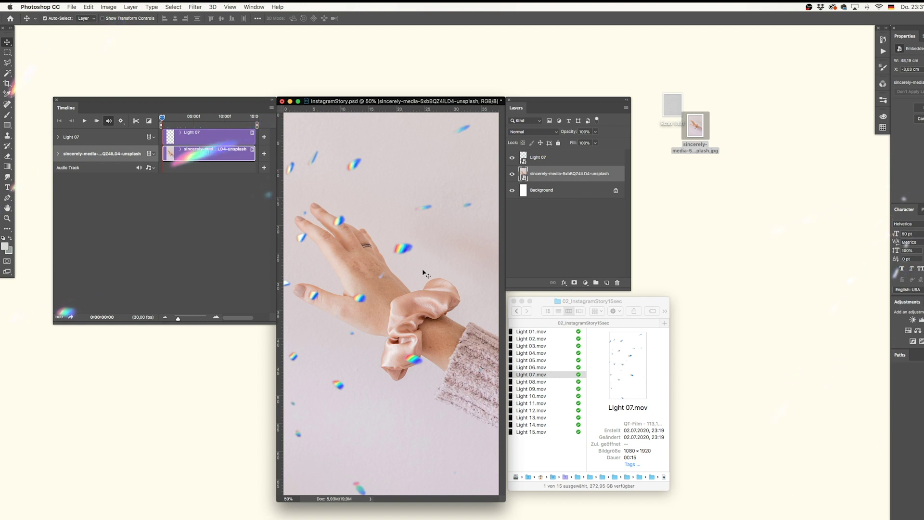
Set Light 07's blend mode to Screen after comparing it against Lighten.
left_click(564, 159)
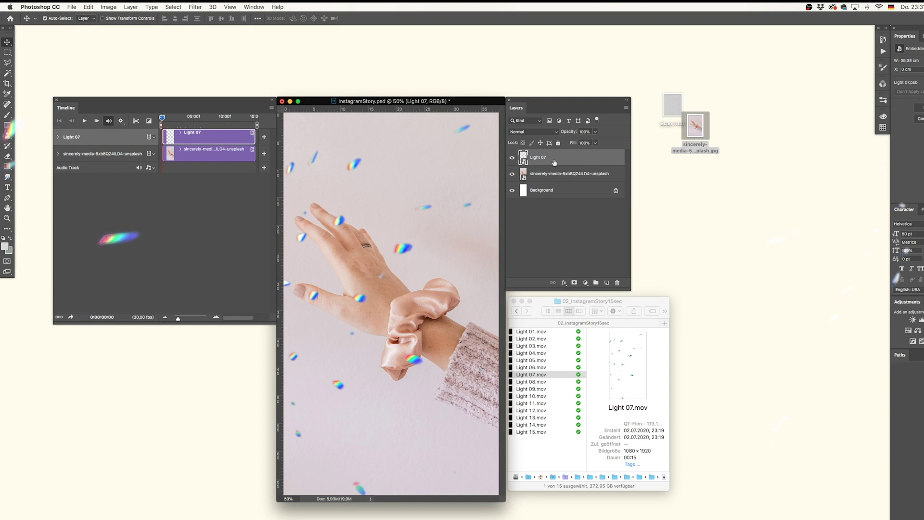
left_click(540, 133)
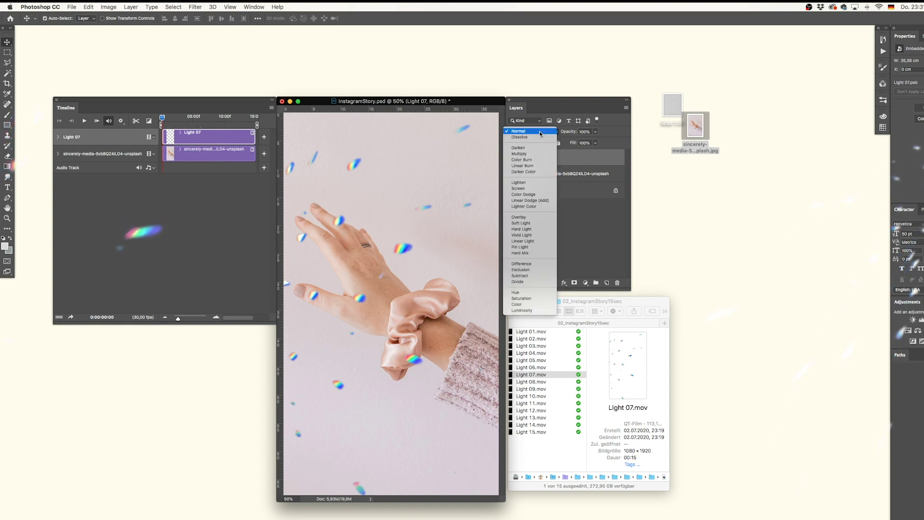
left_click(520, 189)
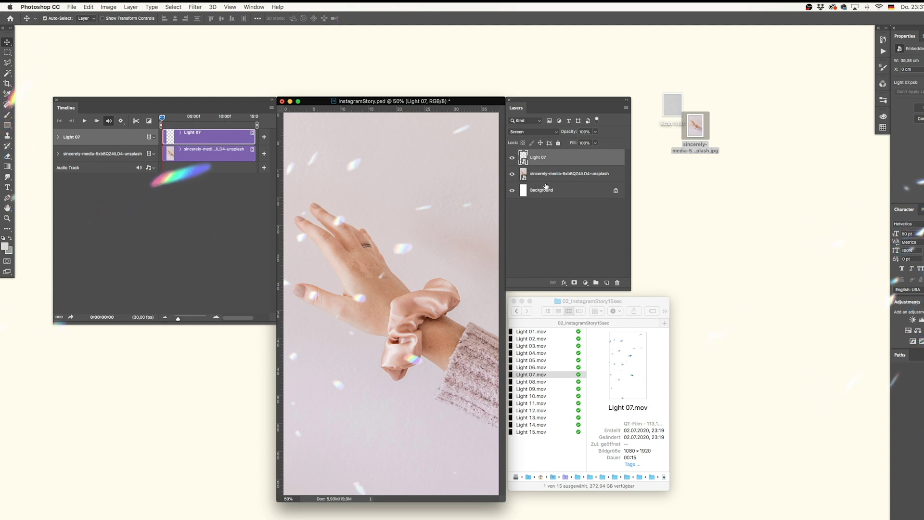
left_click(532, 131)
left_click(538, 126)
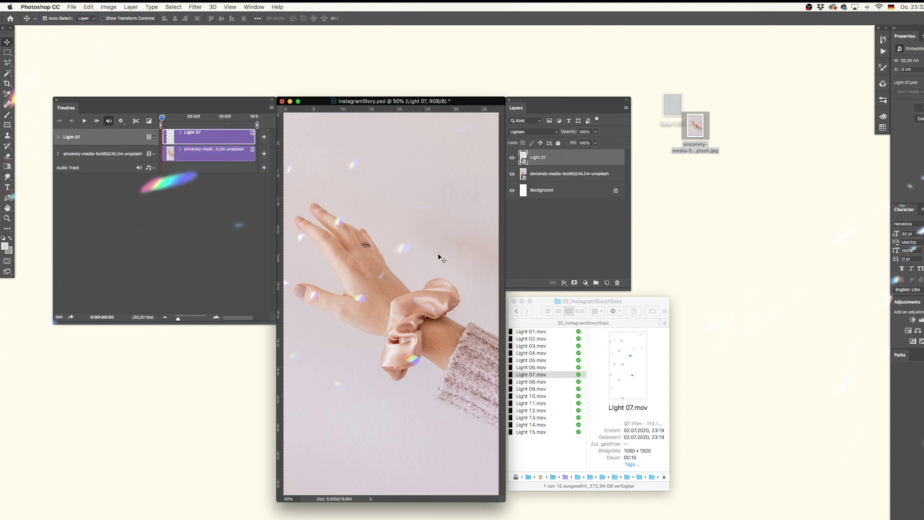
left_click(541, 131)
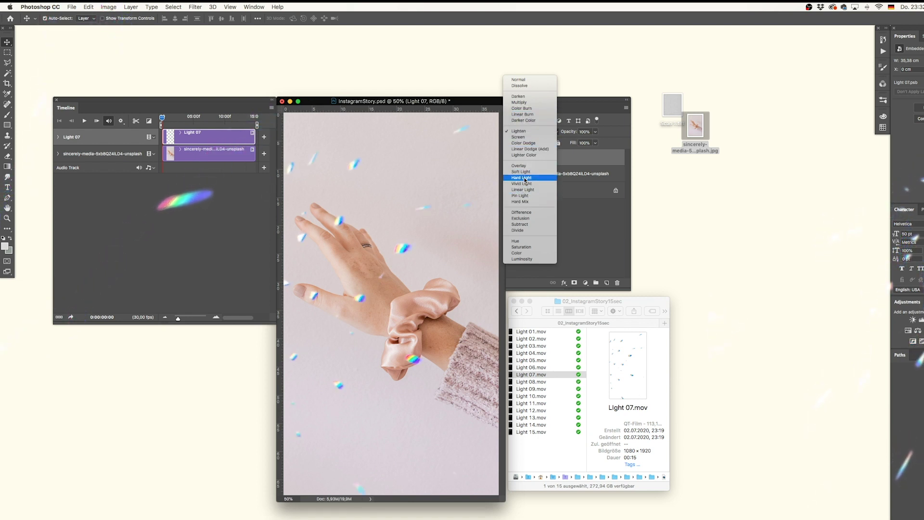
left_click(523, 138)
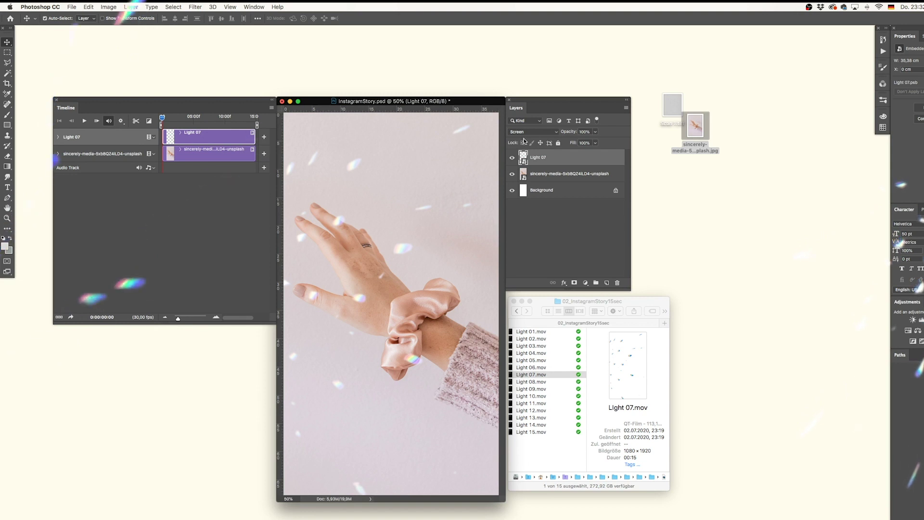
left_click(533, 132)
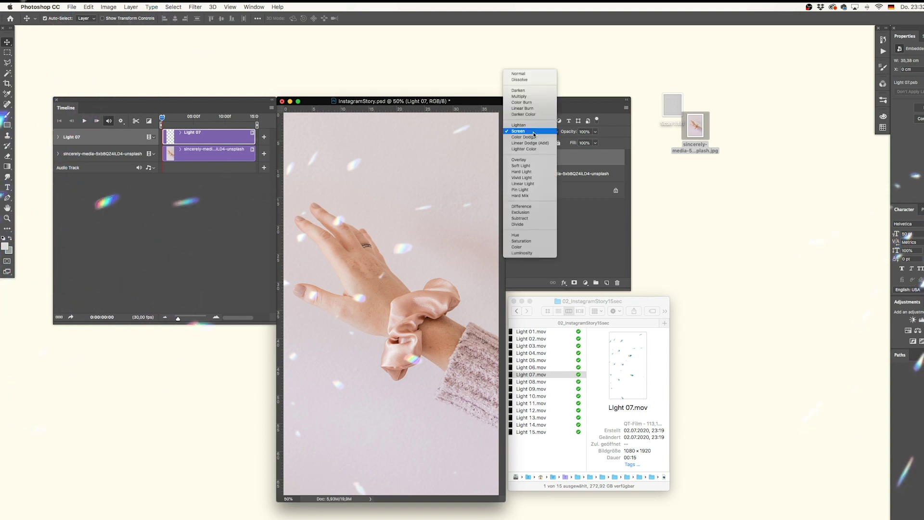
left_click(530, 132)
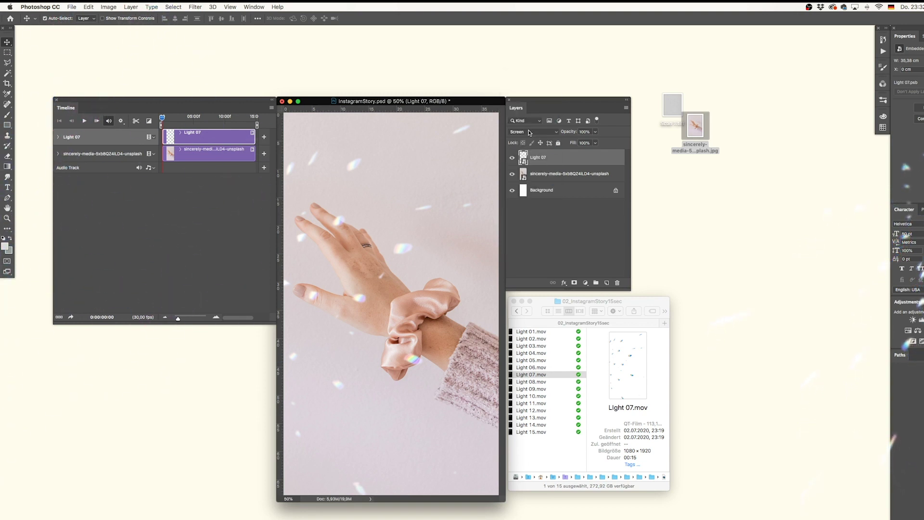
left_click(536, 130)
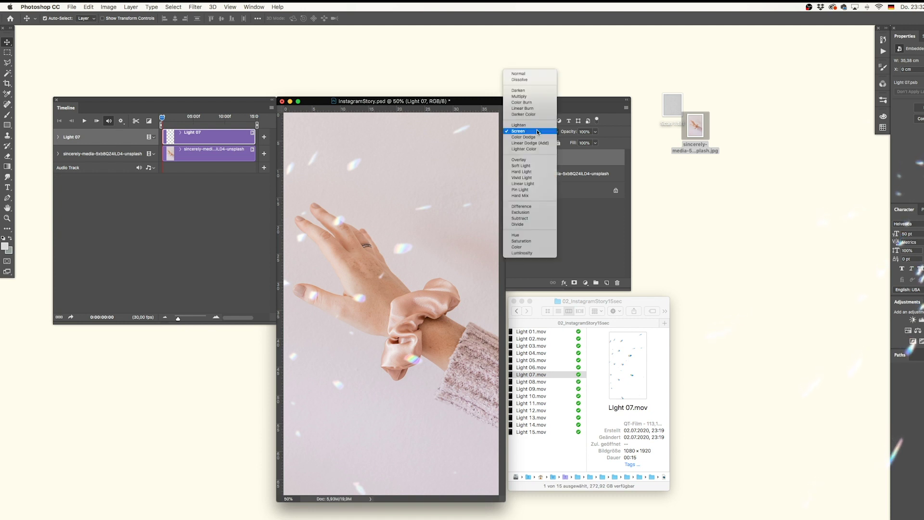
left_click(587, 198)
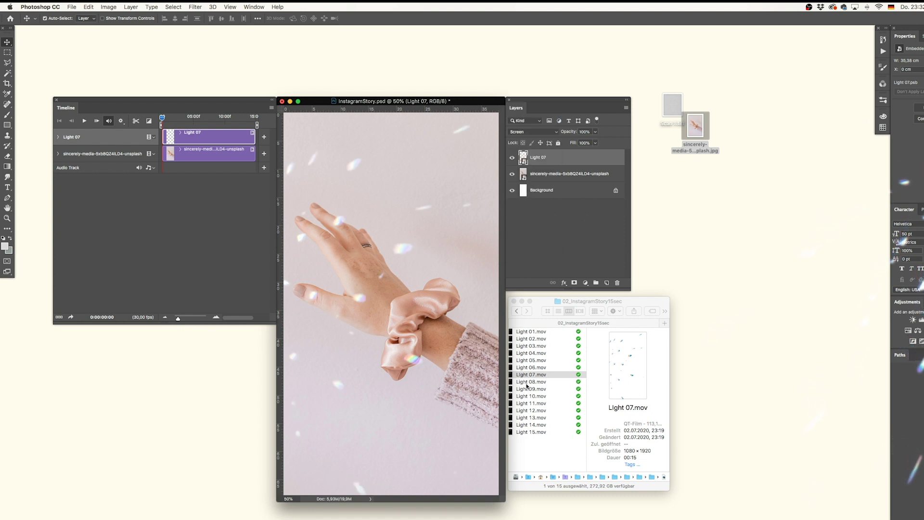
left_click(552, 361)
Place Light 05.mov above Light 07 and blend it with Color mode.
left_click_drag(552, 361, 367, 238)
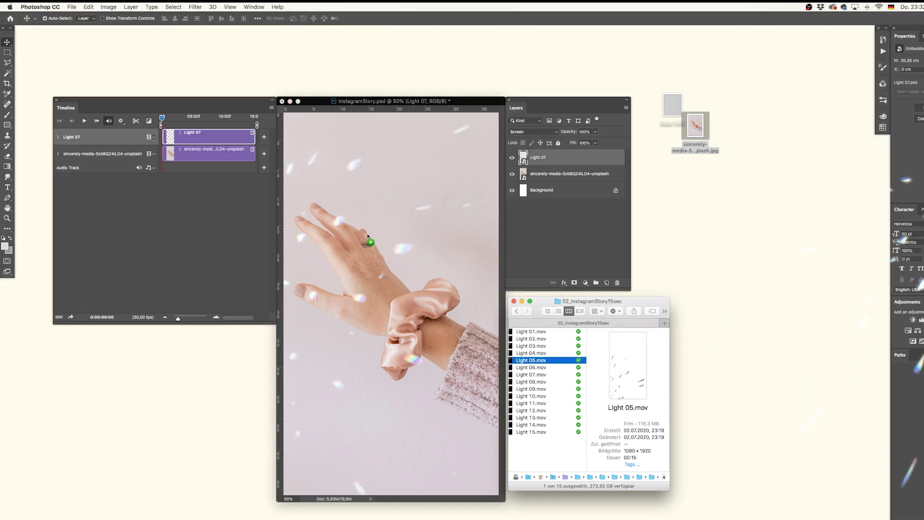
key("Return")
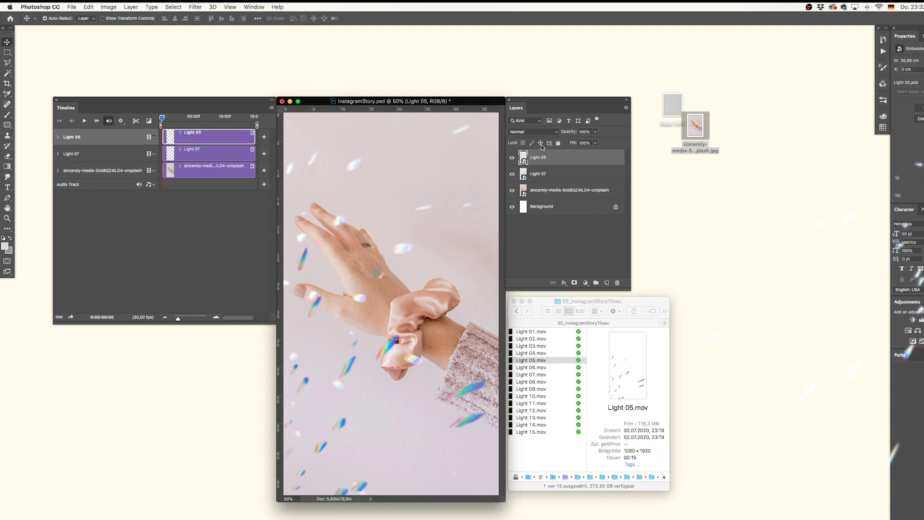
left_click(534, 132)
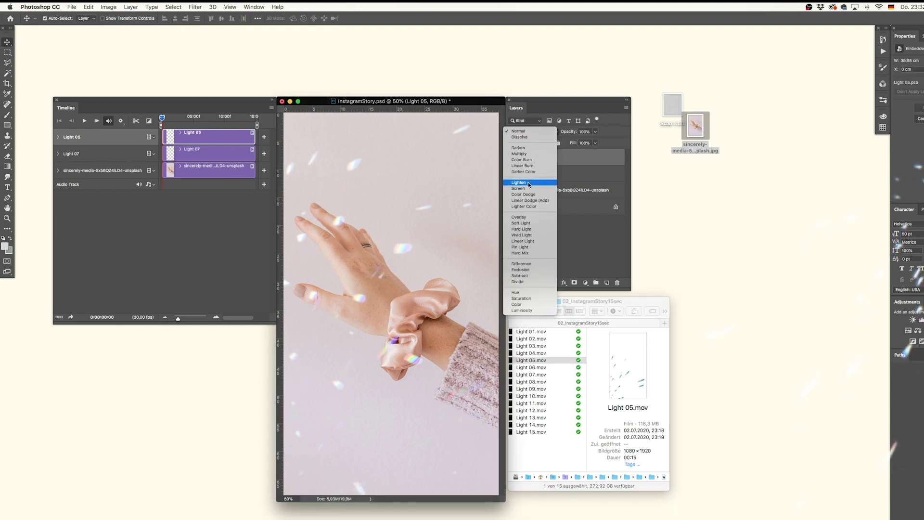
left_click(529, 305)
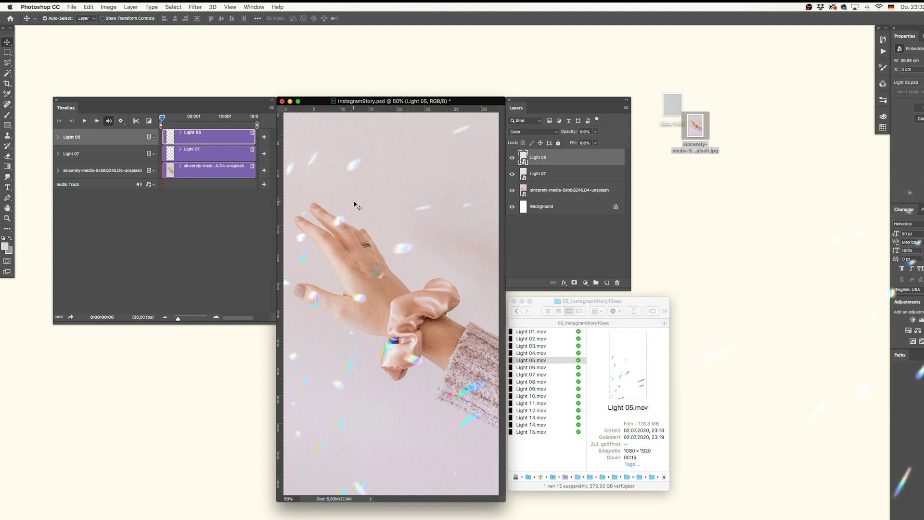
Play back the overlays, lower Light 05's opacity to 57%, and return to frame 0.
key("space")
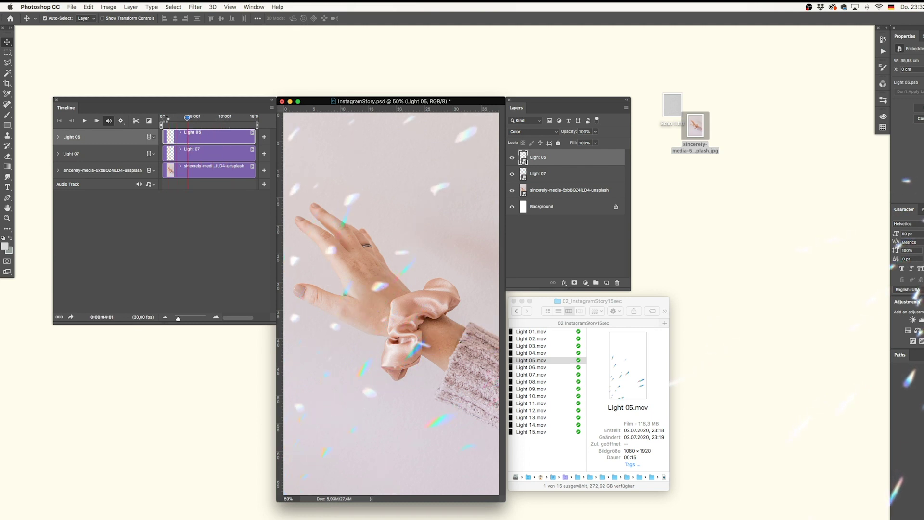
key("space")
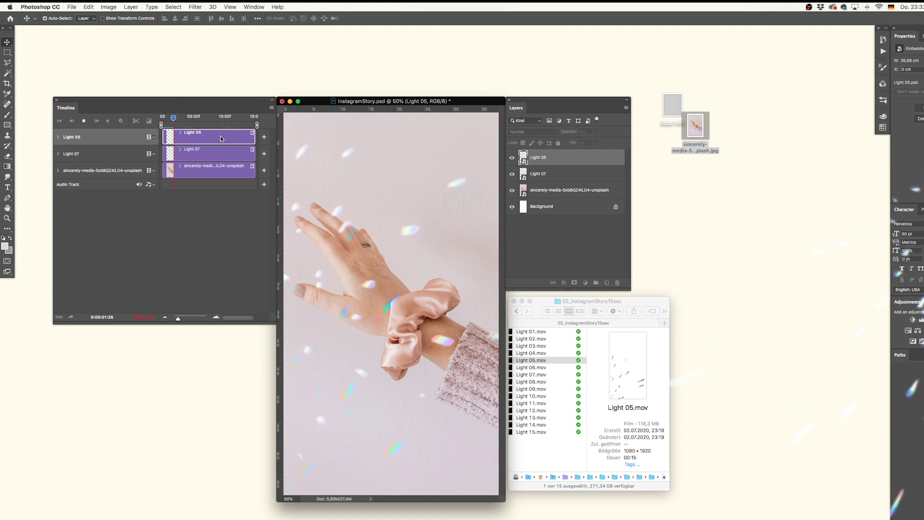
key("space")
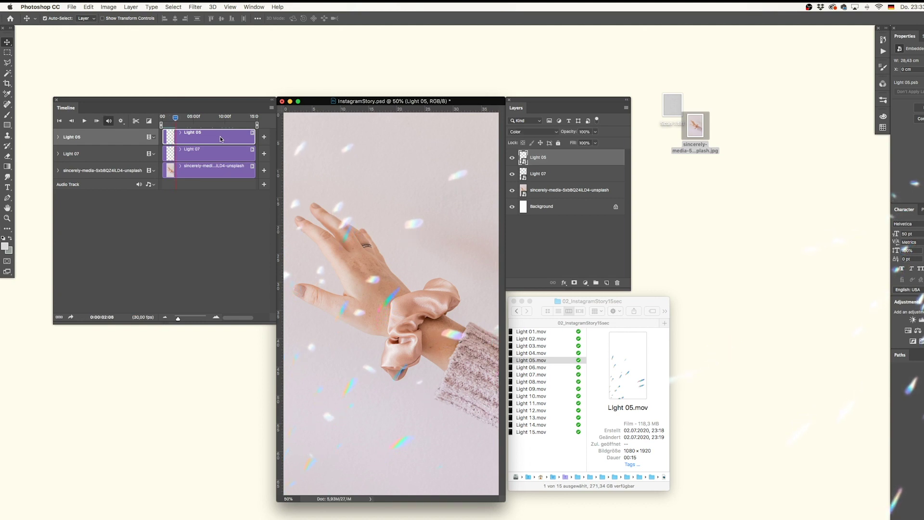
left_click(595, 132)
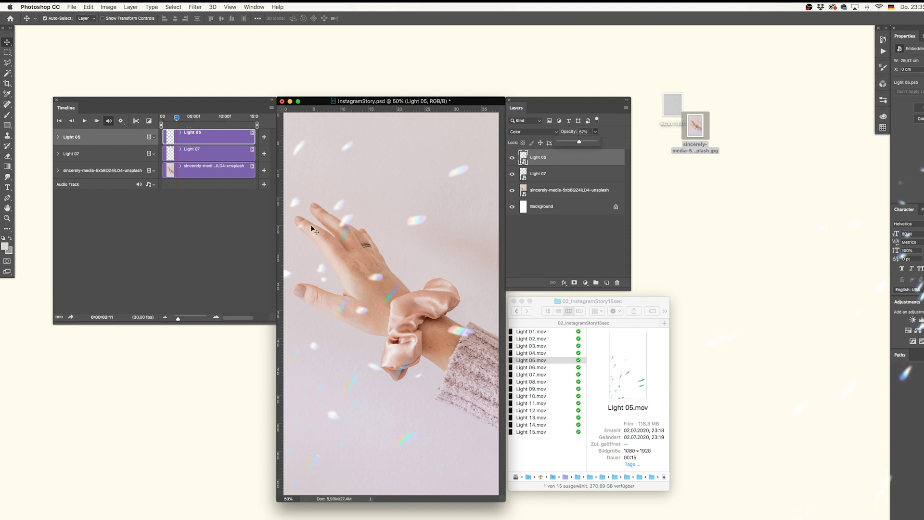
left_click_drag(177, 118, 162, 120)
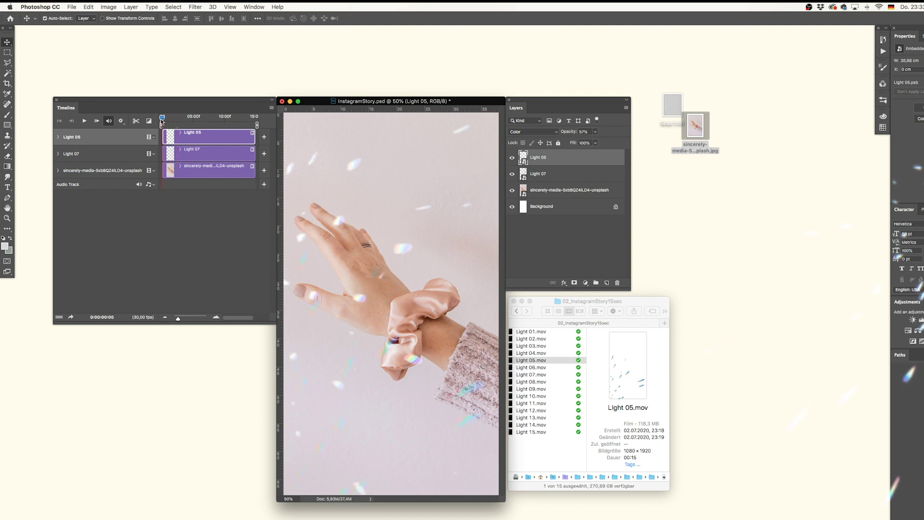
Look through the File menu's export commands, then dismiss the menus without rendering.
left_click(72, 7)
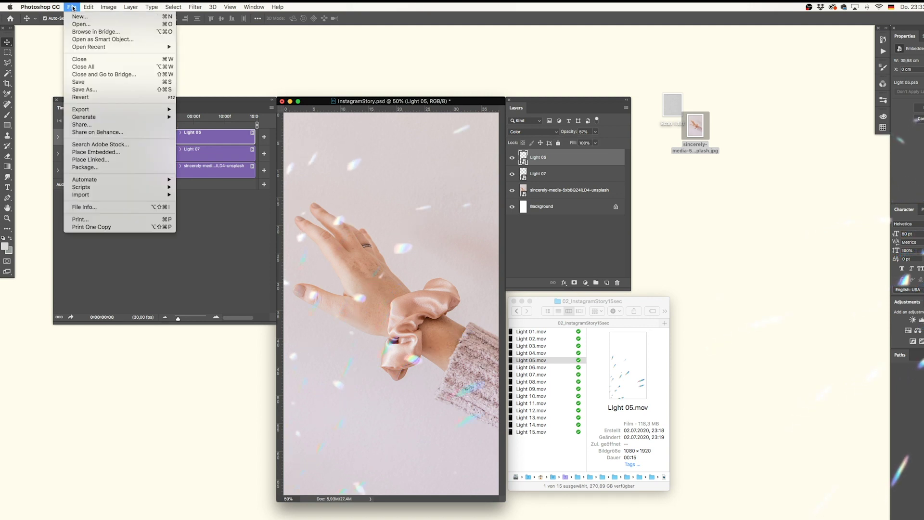
mouse_move(106, 109)
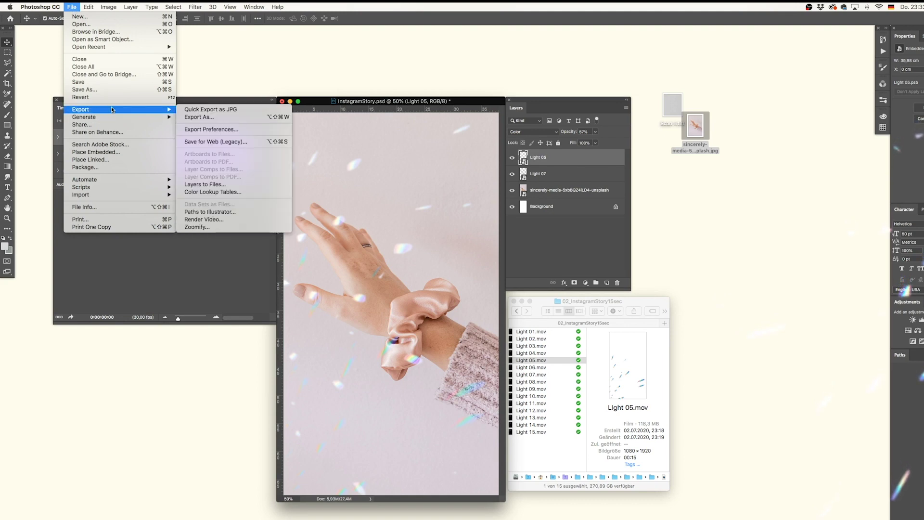
left_click(333, 221)
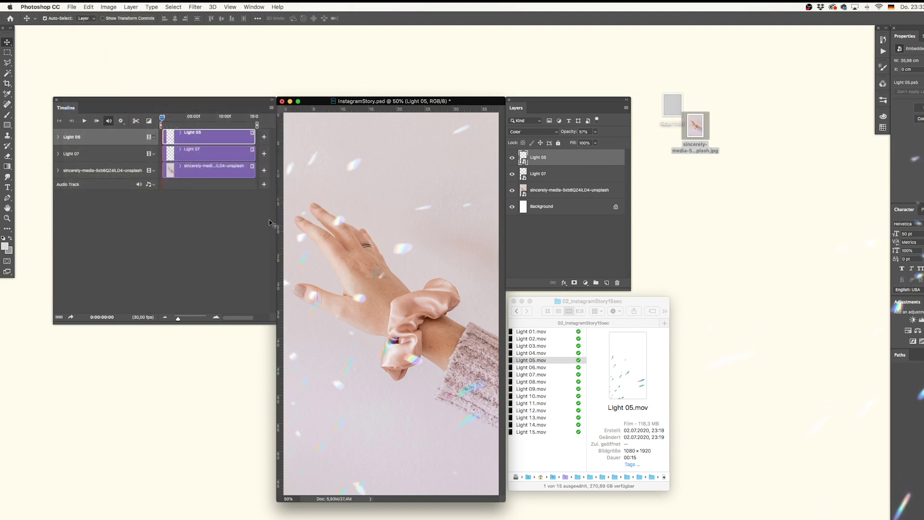